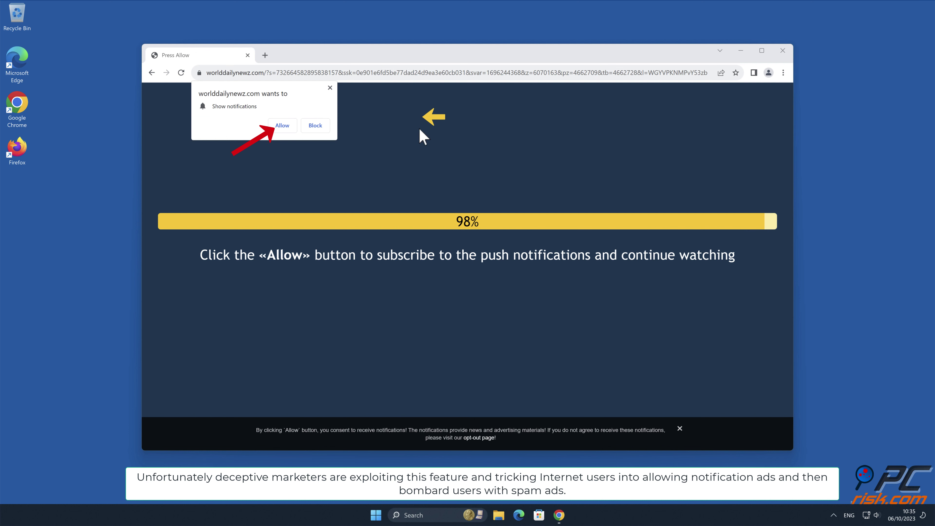
# Step: Allow notifications from worlddailynewz.com, close the browser, and dismiss the notification ad on the desktop
pyautogui.click(291, 127)
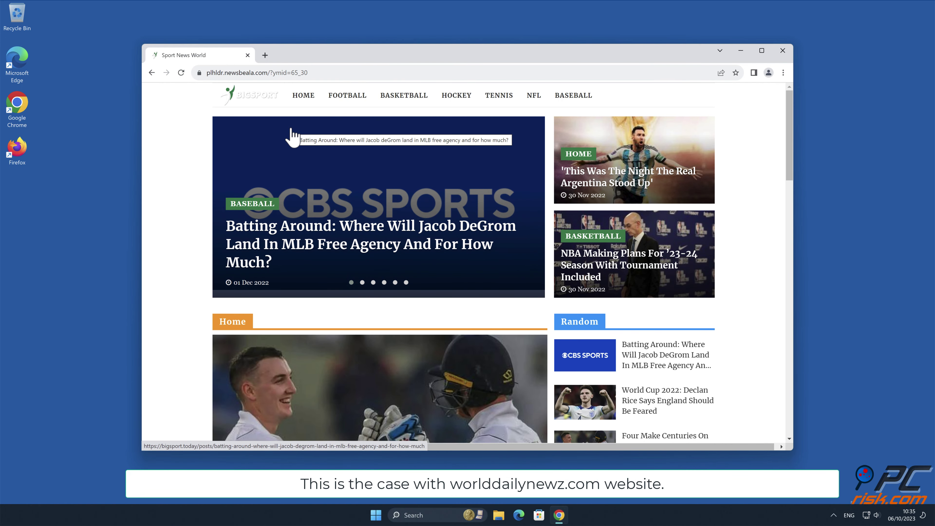
pyautogui.click(781, 51)
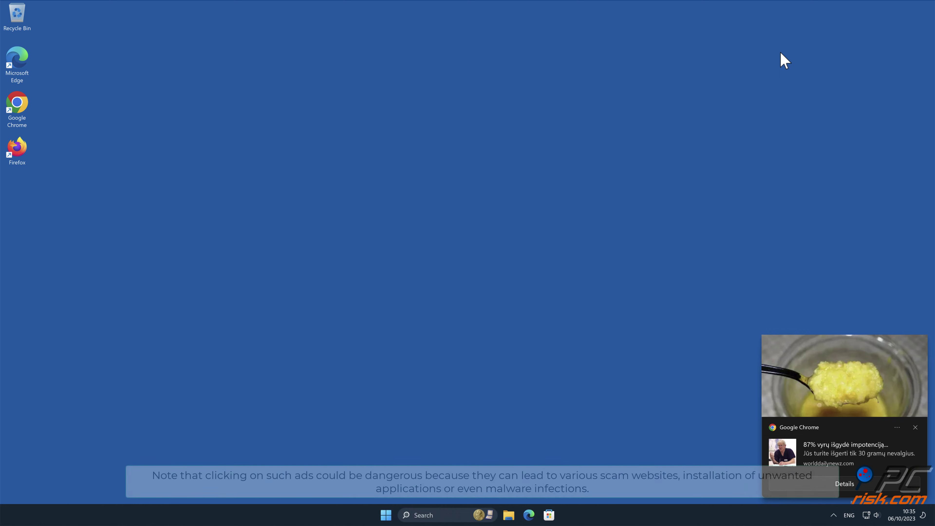
pyautogui.click(915, 427)
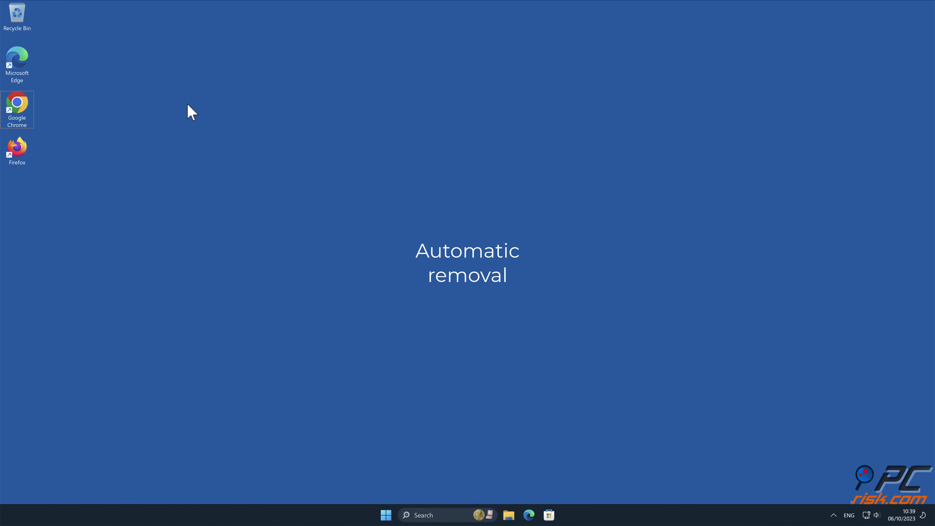
pyautogui.doubleClick(21, 107)
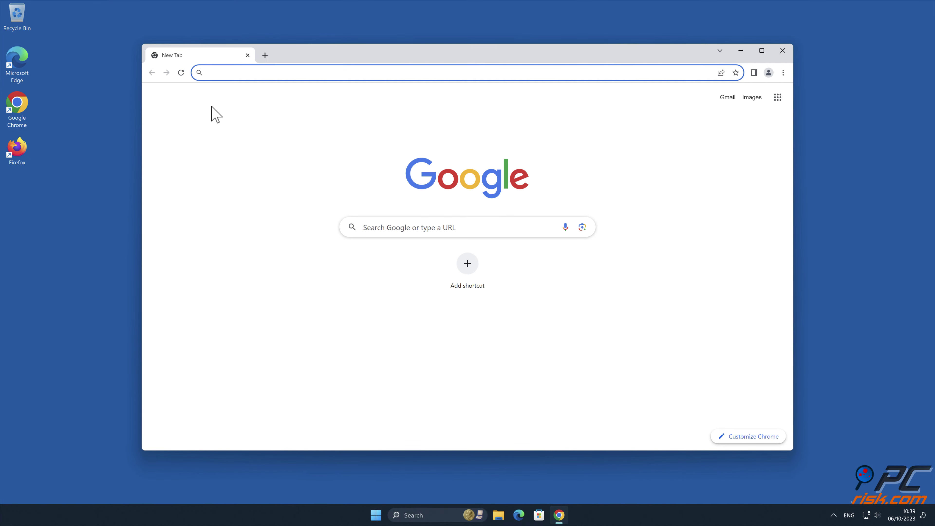
pyautogui.write('www.com')
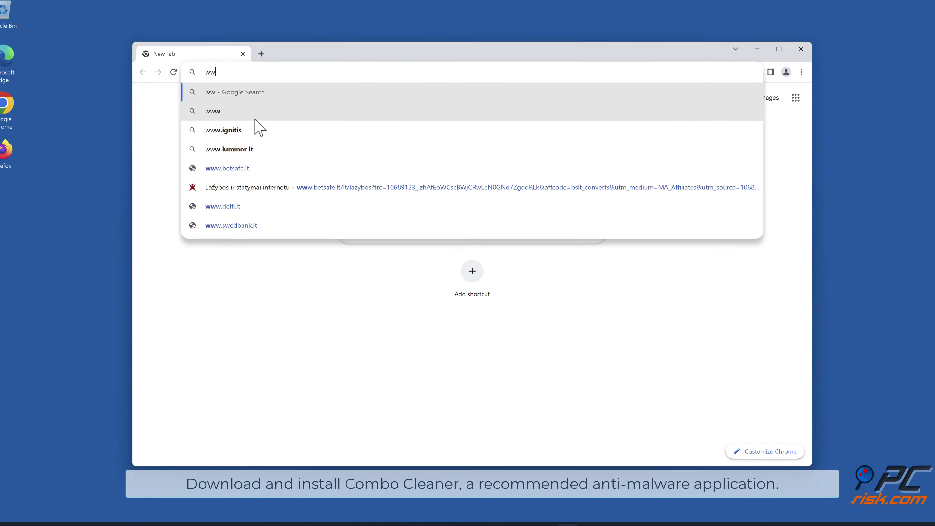
pyautogui.write('bocleaner')
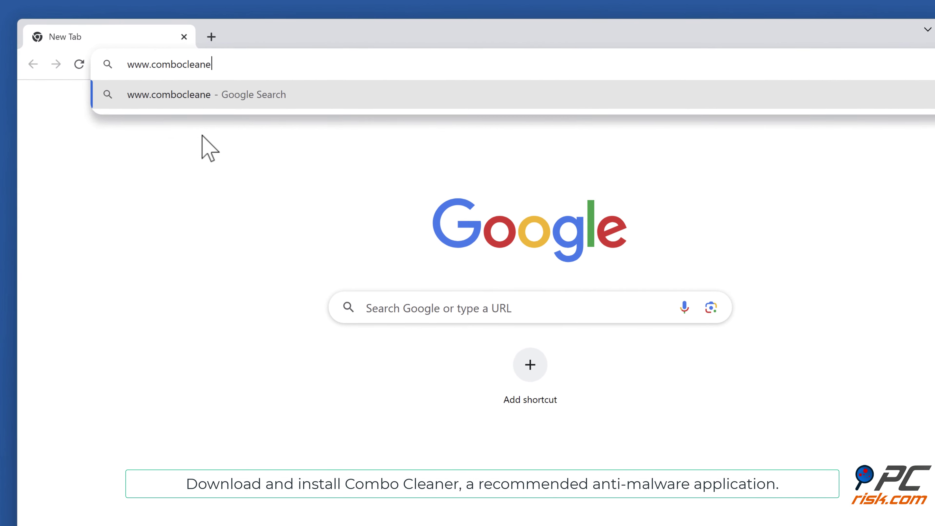
pyautogui.write('.com')
pyautogui.press('Return')
pyautogui.click(358, 334)
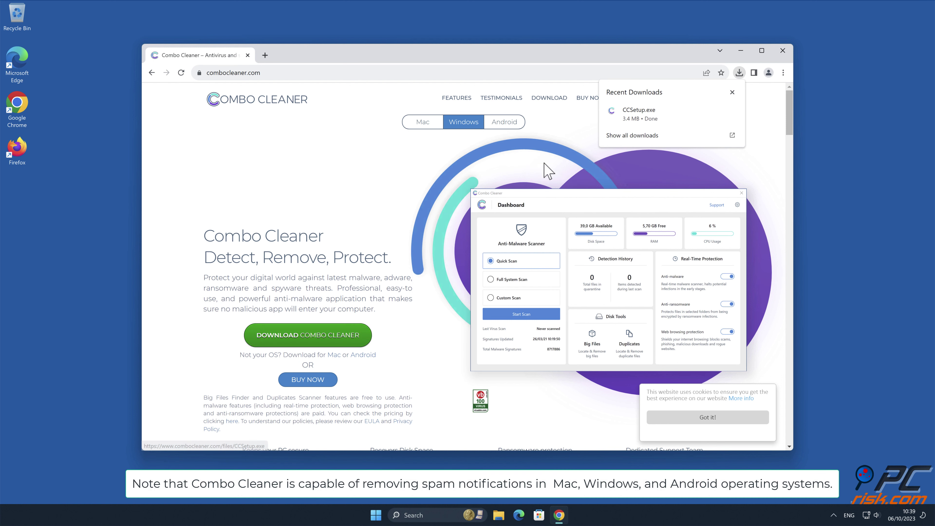
# Step: Install Combo Cleaner from CCSetup.exe with the default options, launch its initial computer scan, and close the browser
pyautogui.click(659, 116)
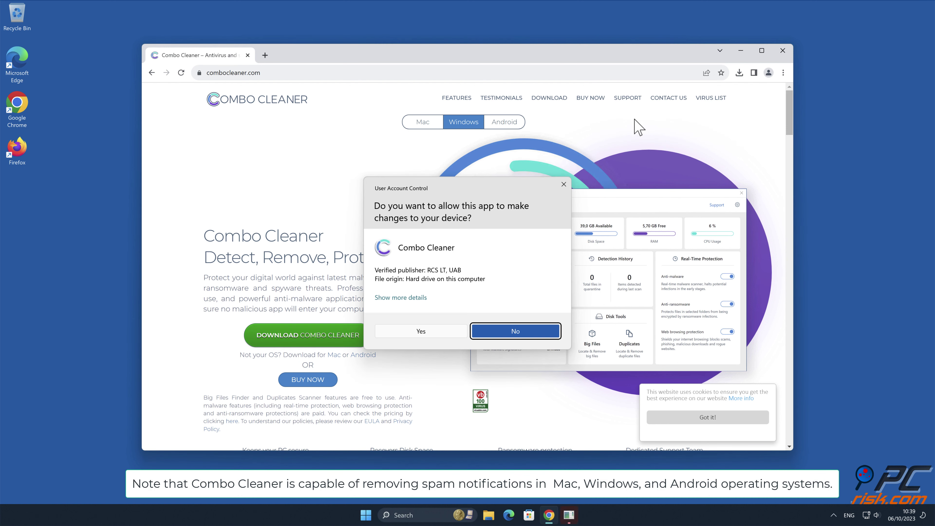
pyautogui.click(421, 331)
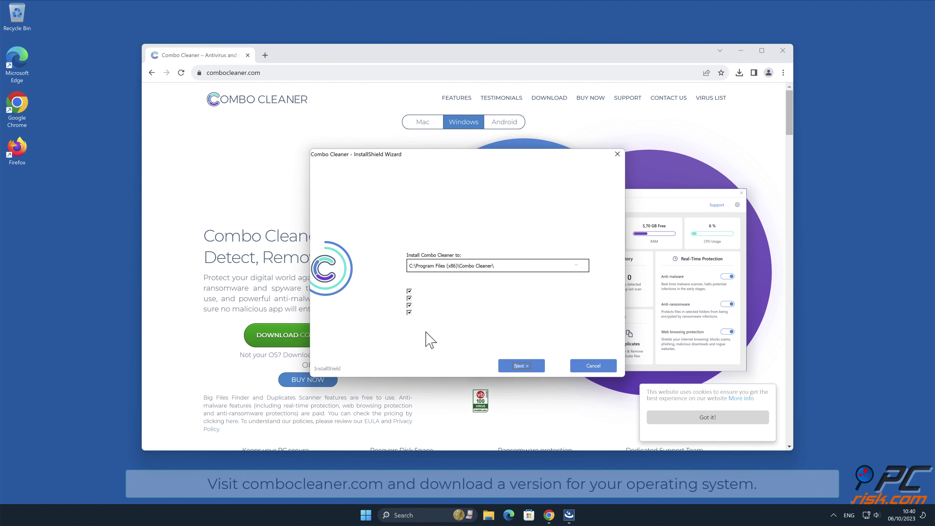
pyautogui.click(527, 368)
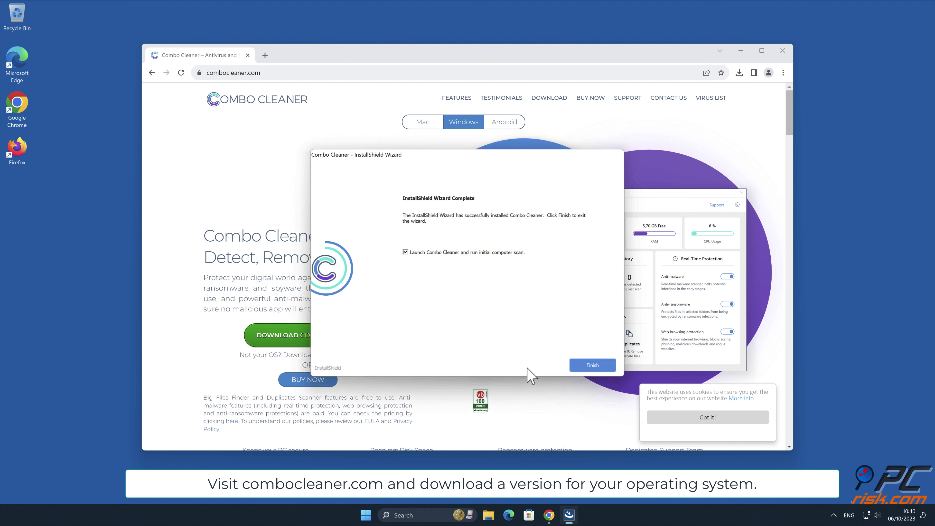
pyautogui.click(600, 364)
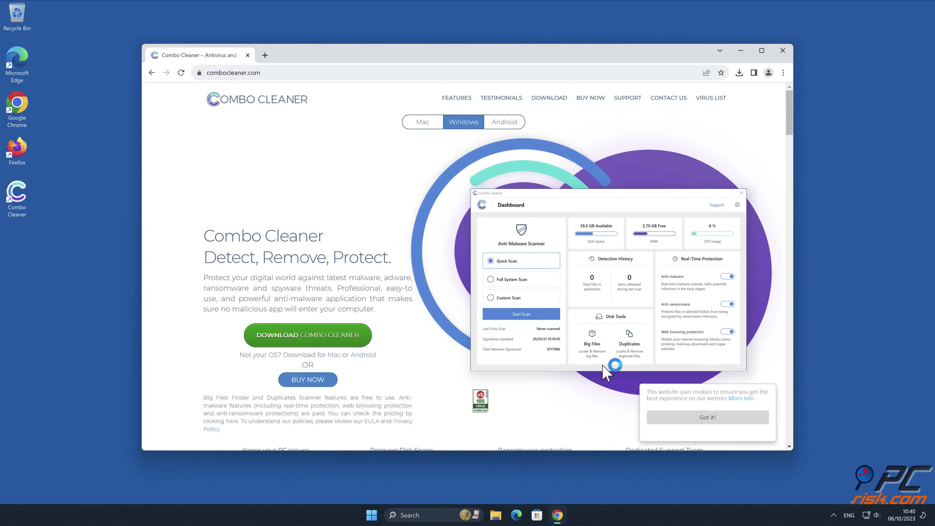
pyautogui.scroll(-1, 695, 228)
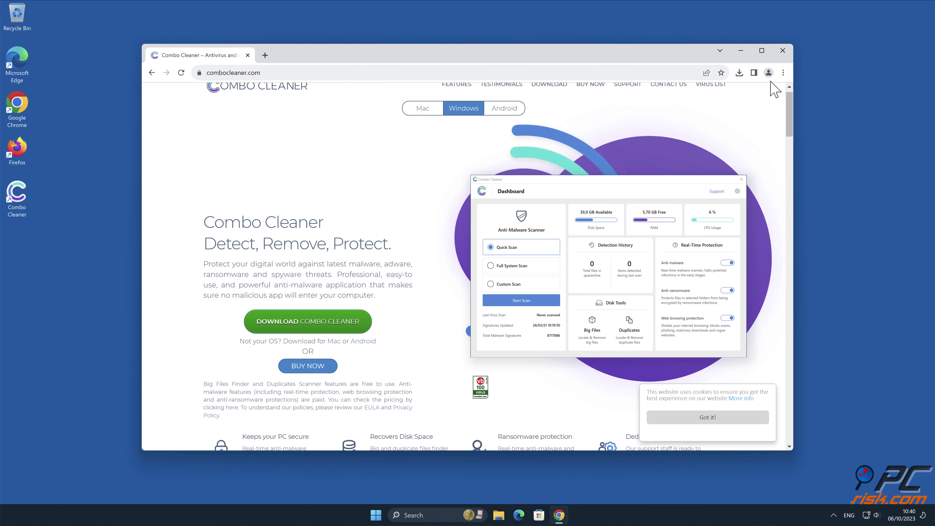
pyautogui.click(783, 52)
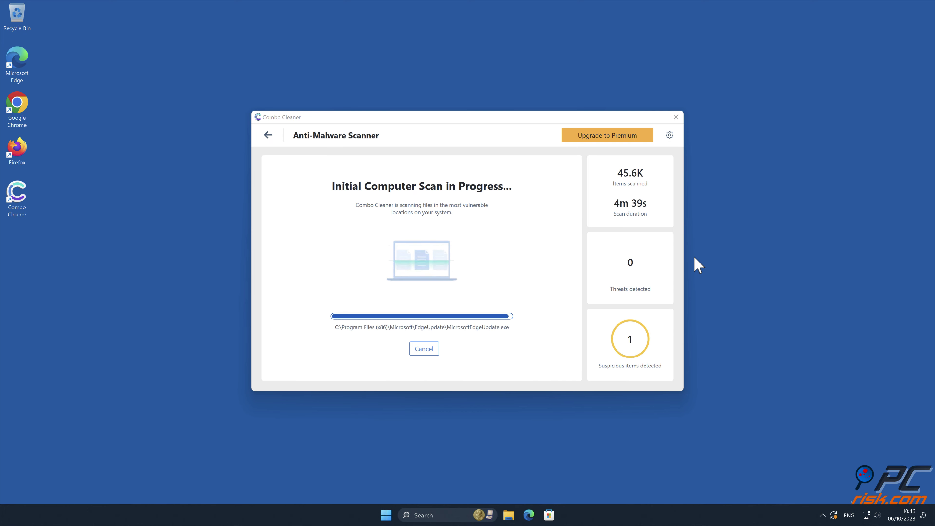
# Step: Activate the Combo Cleaner license with the activation key and move the detected worlddailynewz.com Ads item to quarantine
pyautogui.click(663, 367)
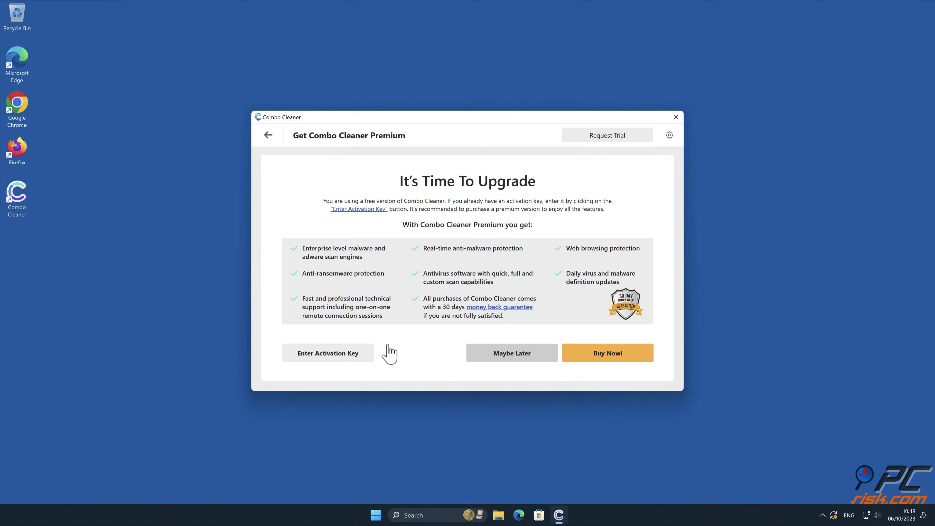
pyautogui.click(346, 354)
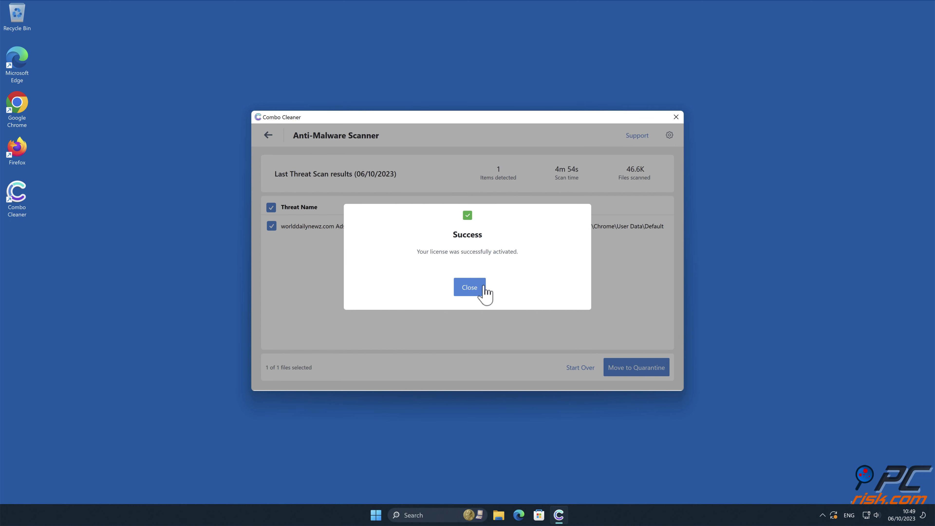
pyautogui.click(484, 286)
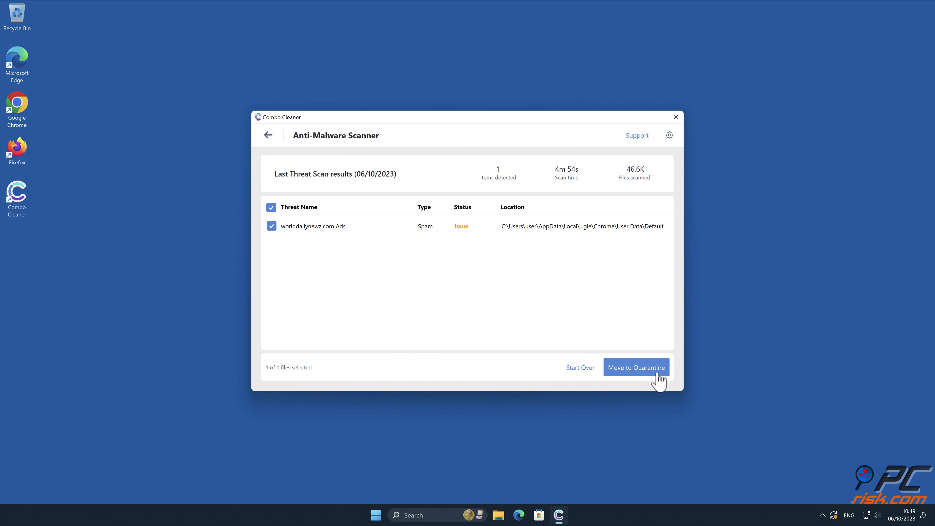
pyautogui.click(657, 373)
pyautogui.click(544, 298)
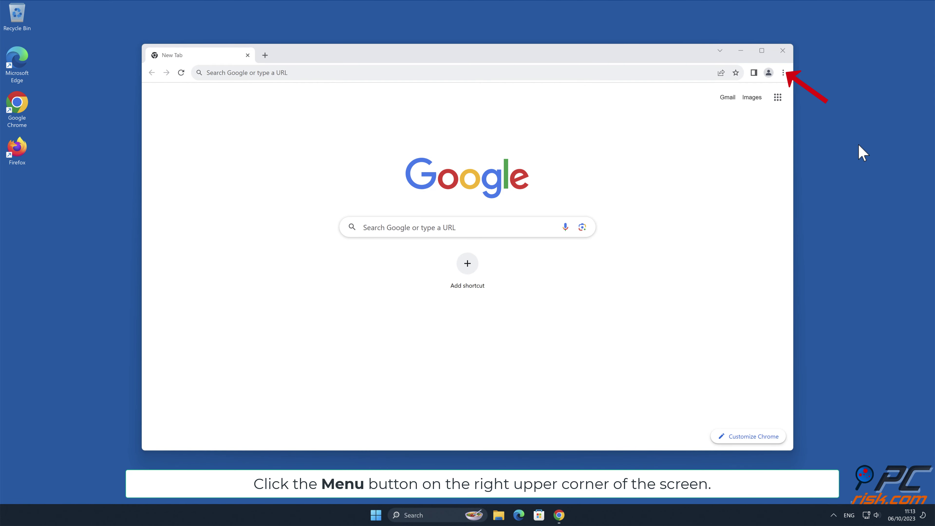
# Step: Open the Notifications permission page within Chrome's privacy and security site settings
pyautogui.click(783, 73)
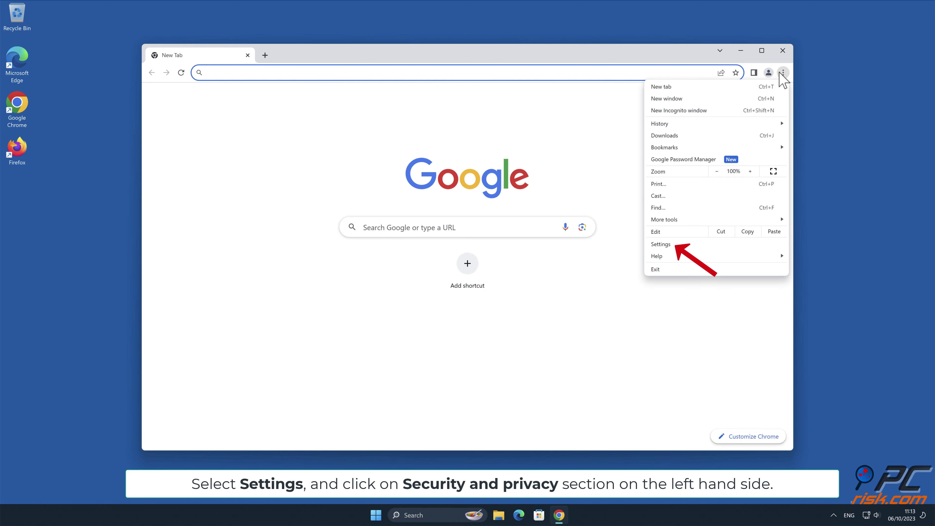
pyautogui.click(679, 244)
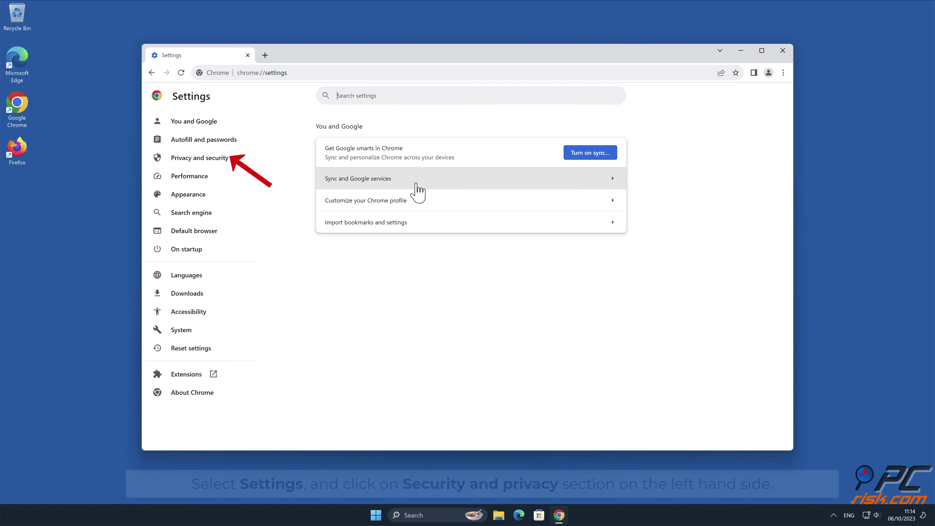
pyautogui.click(233, 158)
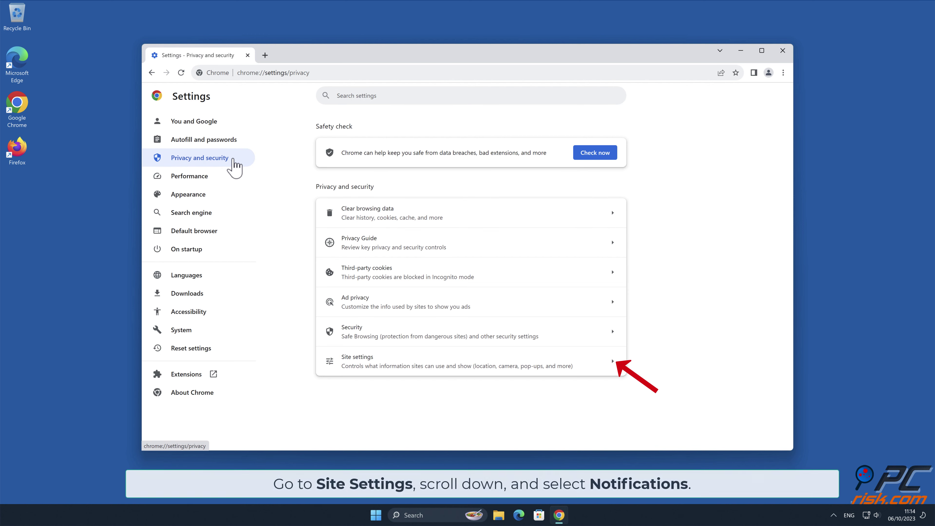
pyautogui.click(609, 366)
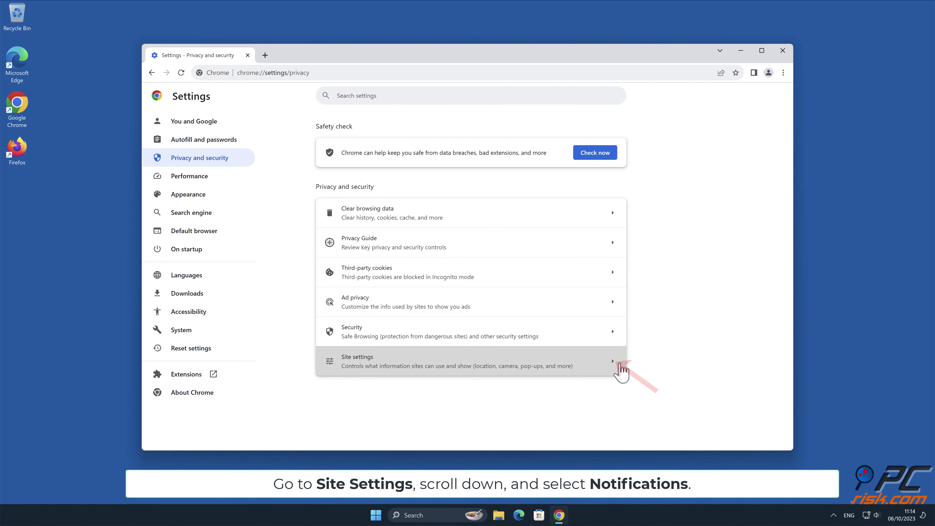
pyautogui.moveTo(789, 188); pyautogui.dragTo(791, 289)
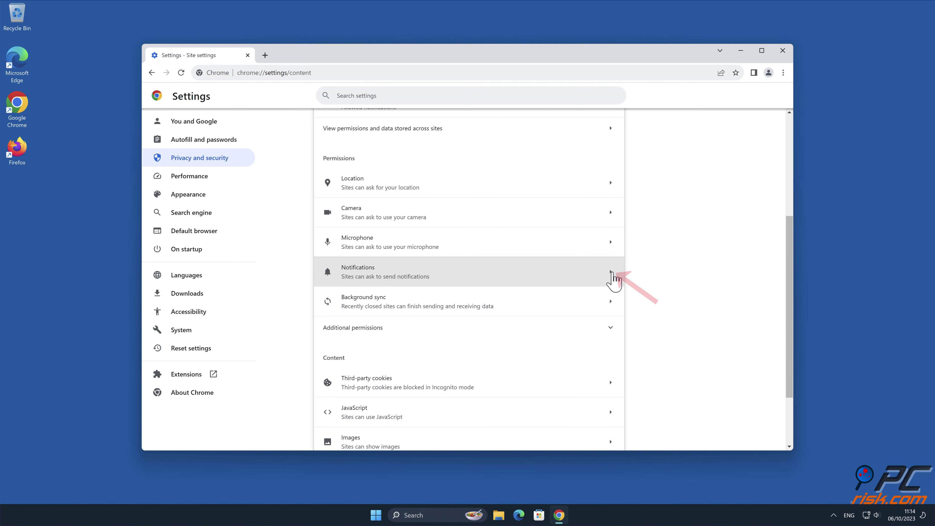
pyautogui.click(613, 279)
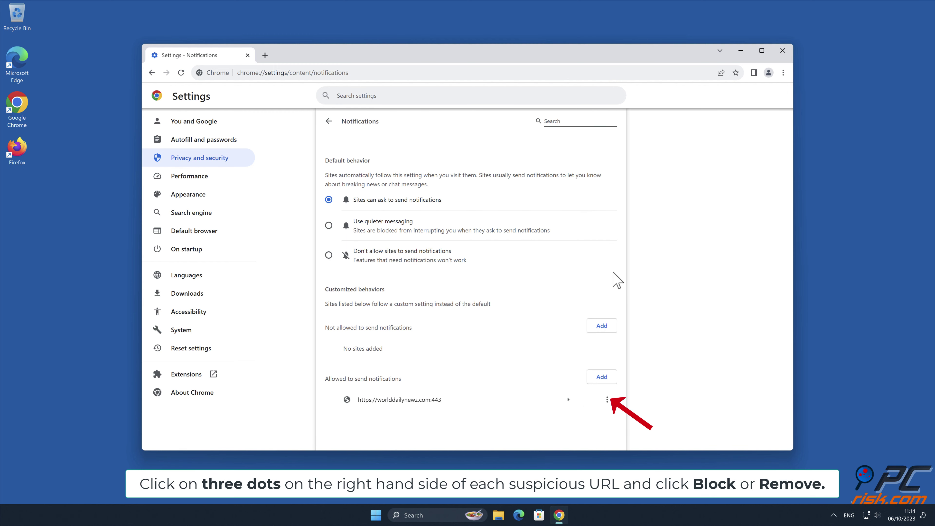
pyautogui.click(606, 401)
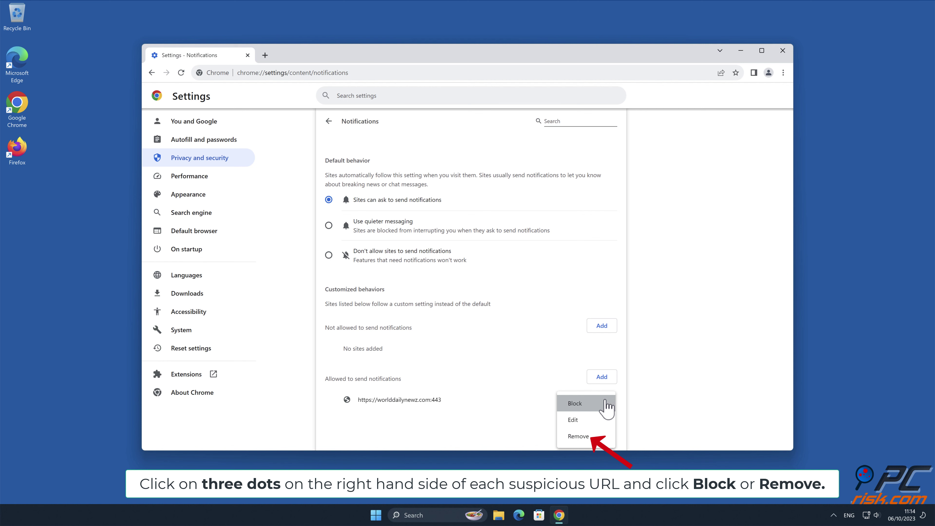
pyautogui.click(590, 438)
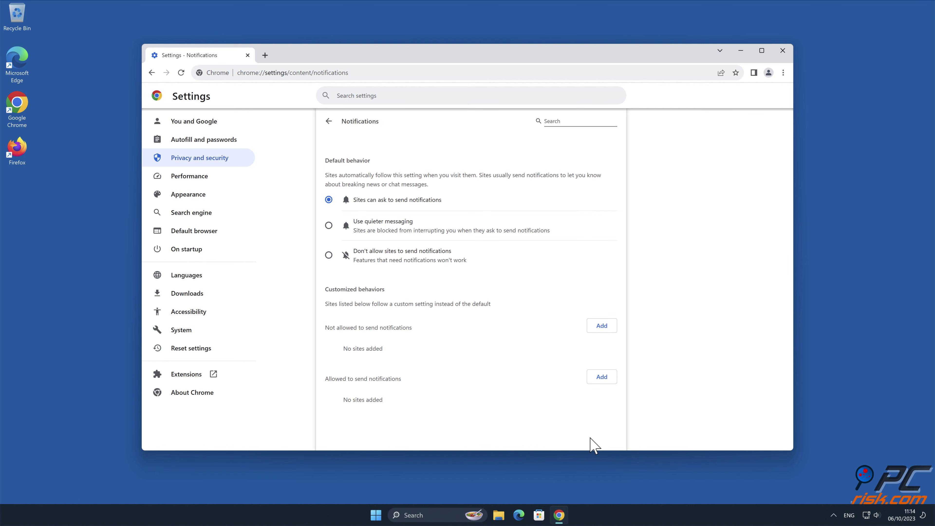
pyautogui.click(782, 51)
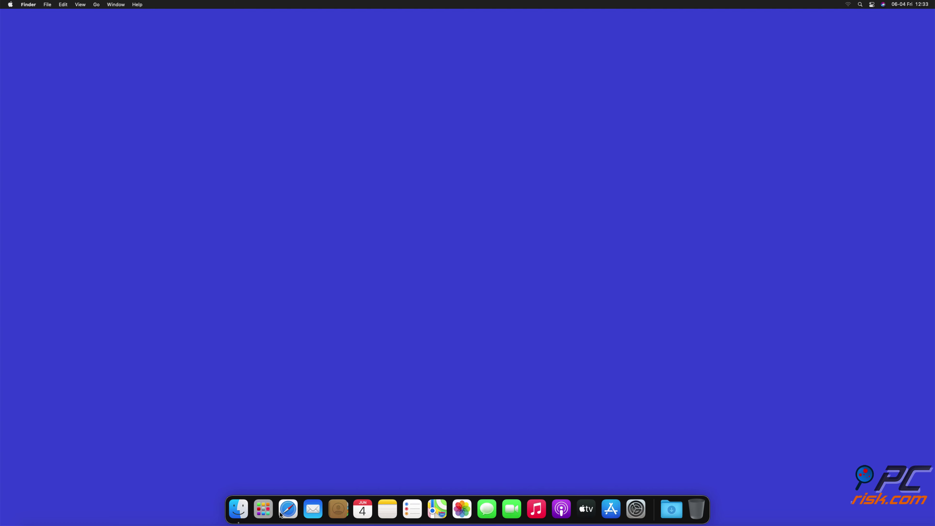
# Step: Open Safari on the Mac and display the Notifications section of its website preferences
pyautogui.click(288, 509)
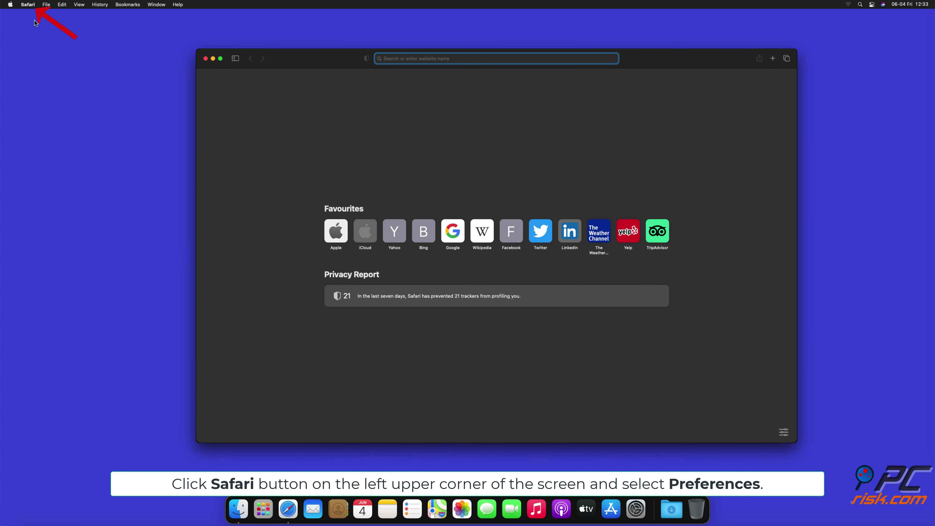
pyautogui.click(30, 9)
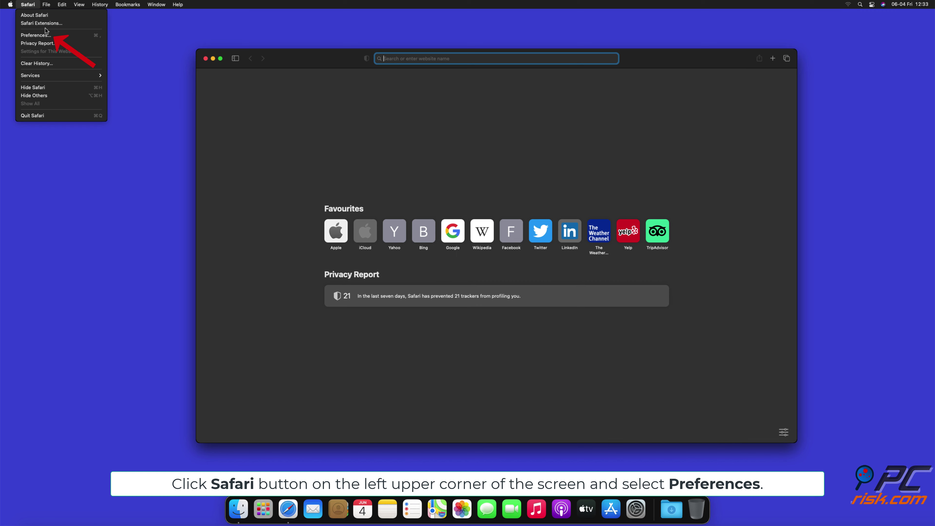
pyautogui.click(34, 35)
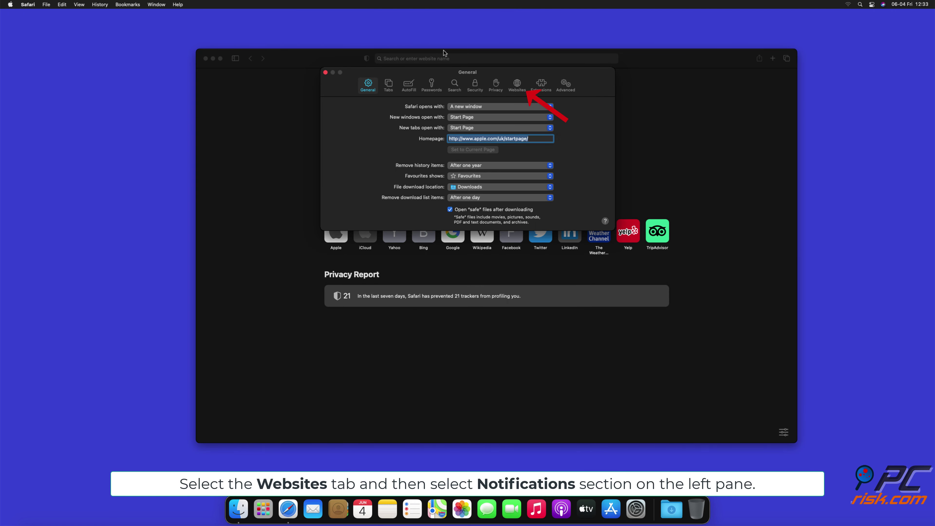
pyautogui.click(516, 85)
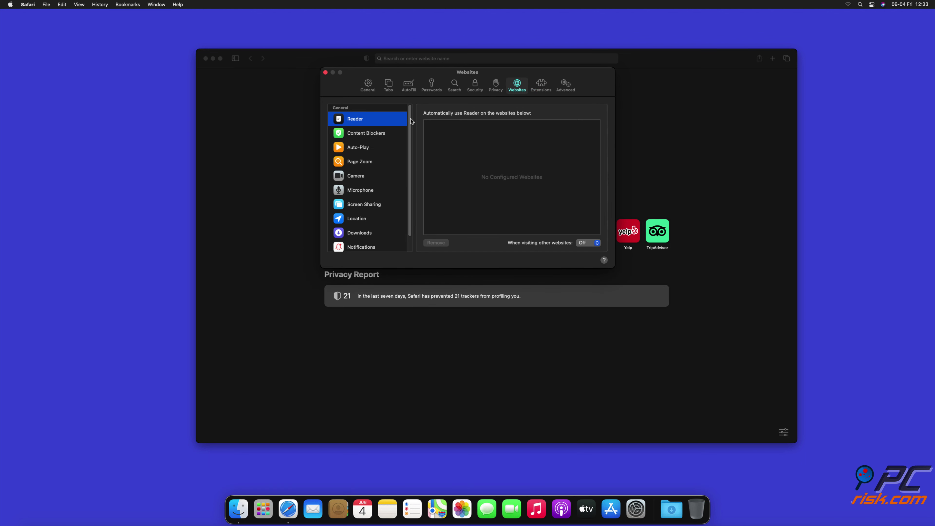
pyautogui.scroll(-1, 410, 143)
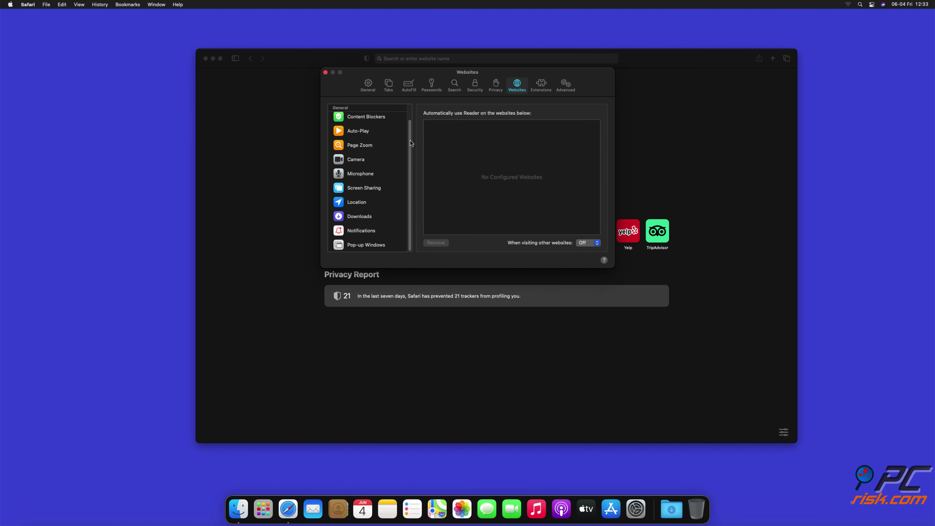
pyautogui.click(361, 231)
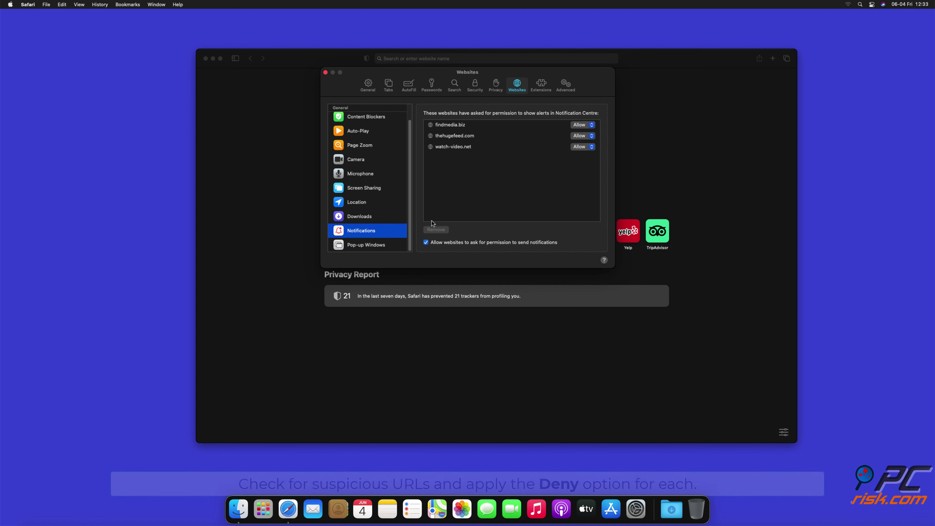
# Step: Set the notification permission of findmedia.biz and thehugefeed.com to Deny
pyautogui.click(591, 125)
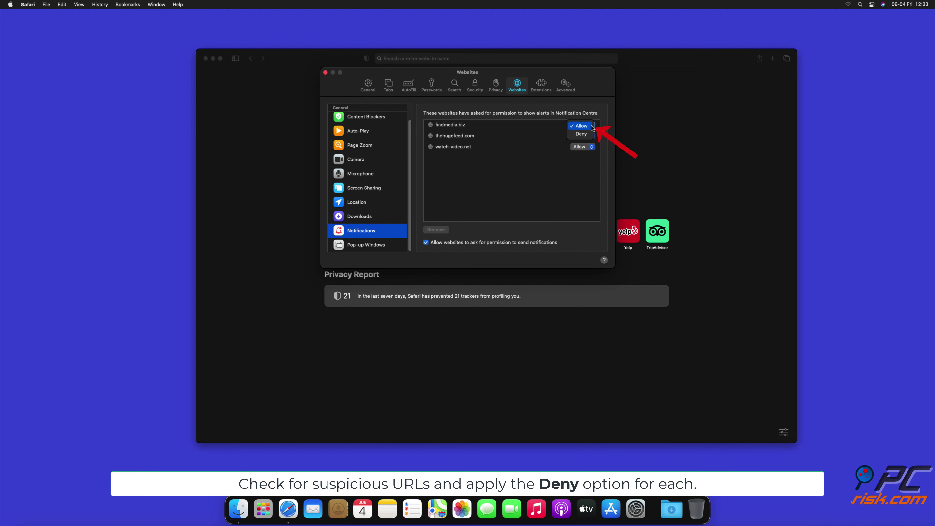
pyautogui.click(581, 133)
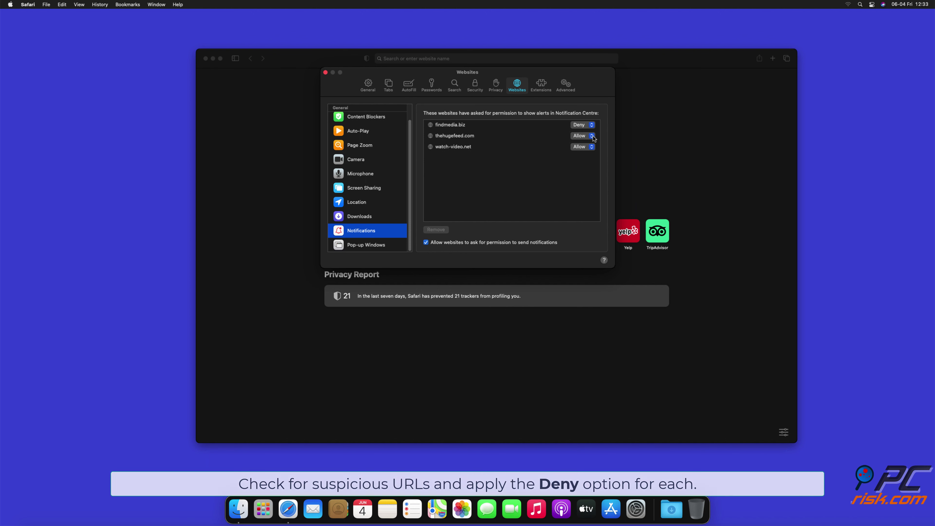
pyautogui.click(589, 135)
pyautogui.click(585, 145)
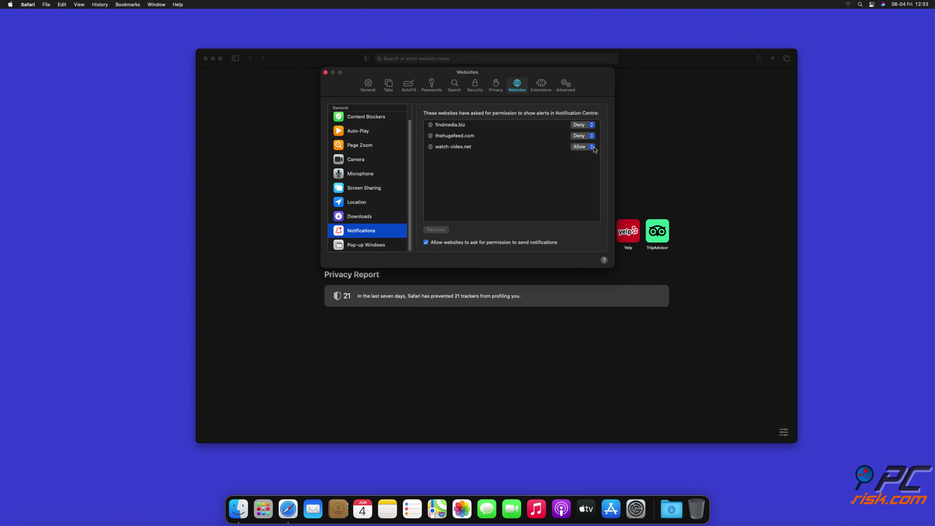
# Step: Set the notification permission of watch-video.net to Deny, and close the website preferences and Safari
pyautogui.click(585, 149)
pyautogui.click(581, 156)
pyautogui.click(325, 73)
pyautogui.click(206, 59)
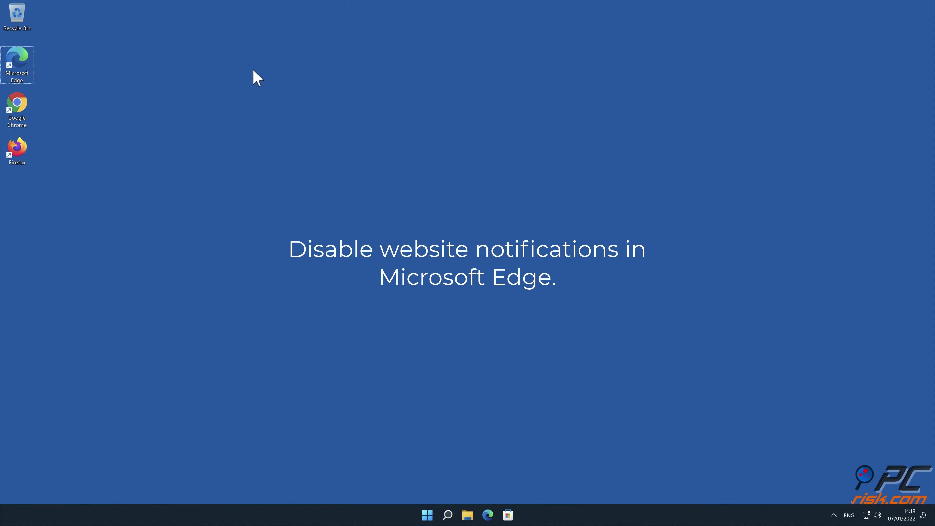
# Step: Open Microsoft Edge and display the Notifications page of its cookies and site permissions settings
pyautogui.doubleClick(21, 65)
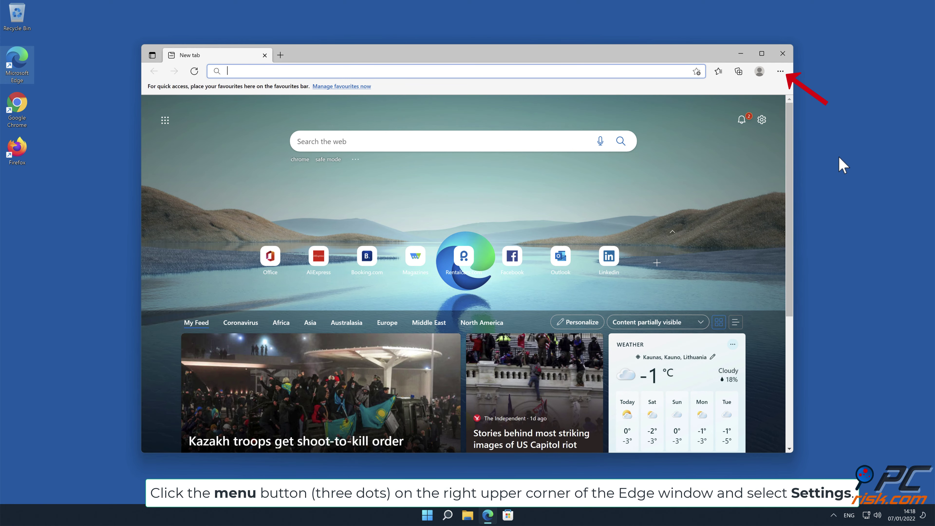
pyautogui.click(780, 71)
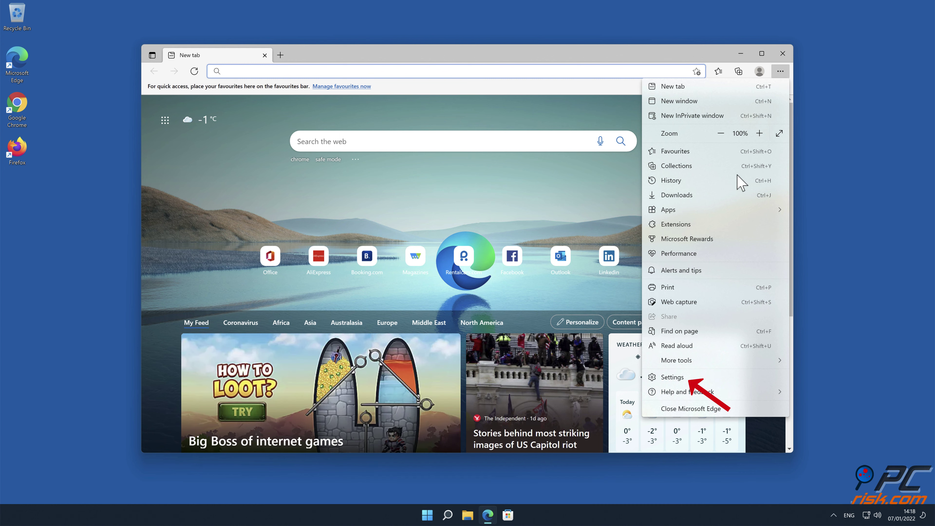
pyautogui.click(698, 377)
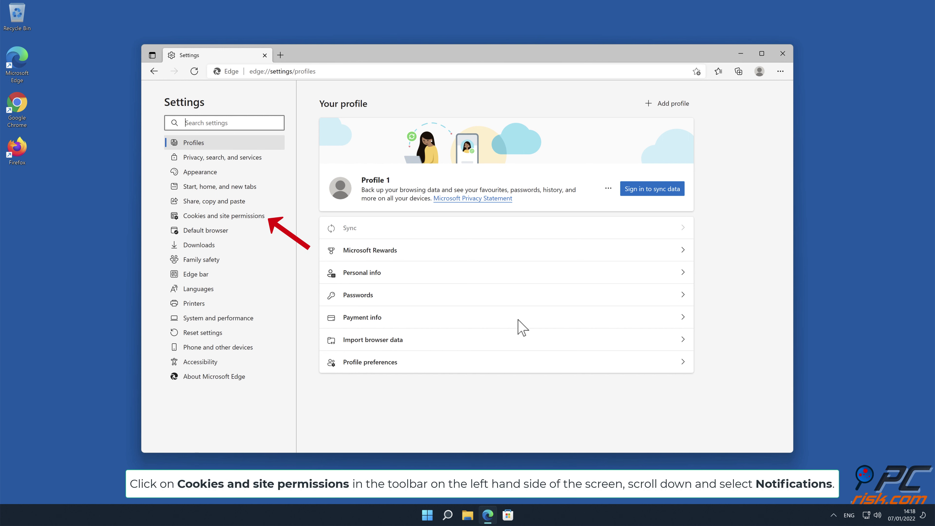
pyautogui.click(259, 221)
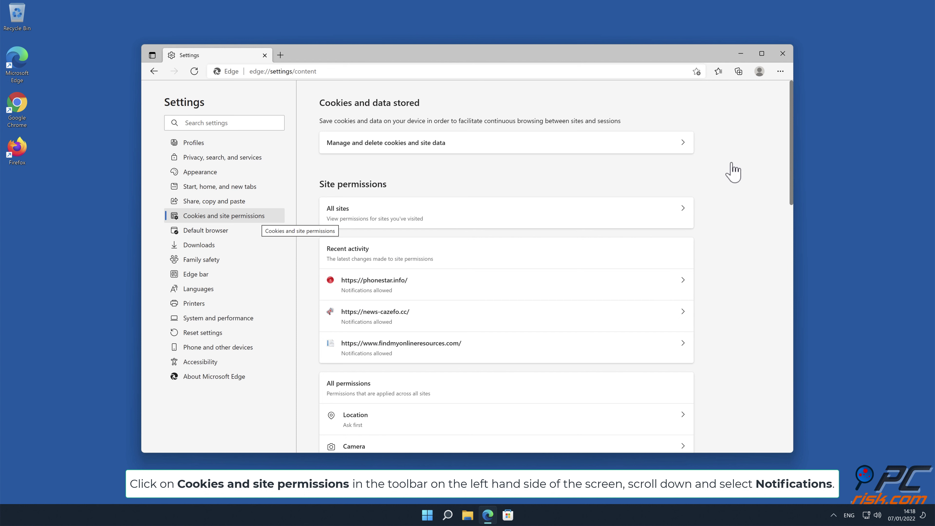
pyautogui.moveTo(791, 175); pyautogui.dragTo(792, 241)
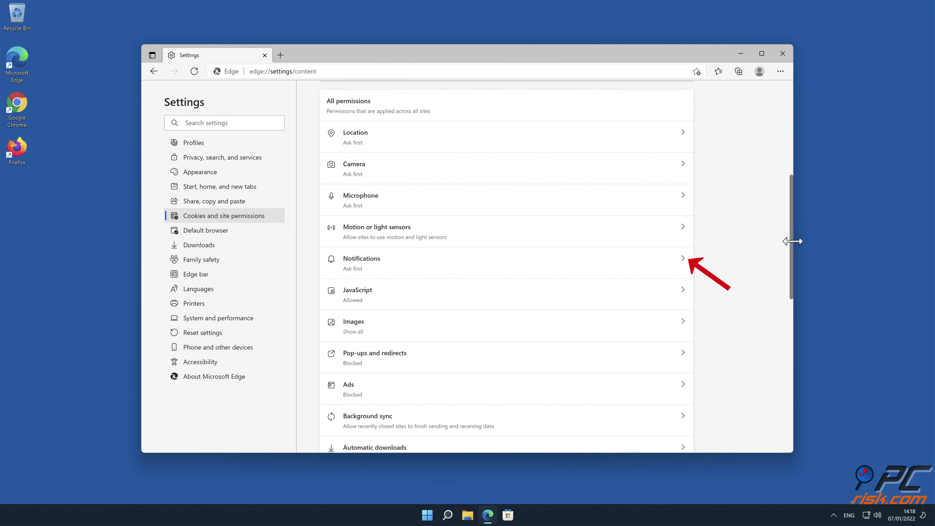
pyautogui.click(680, 259)
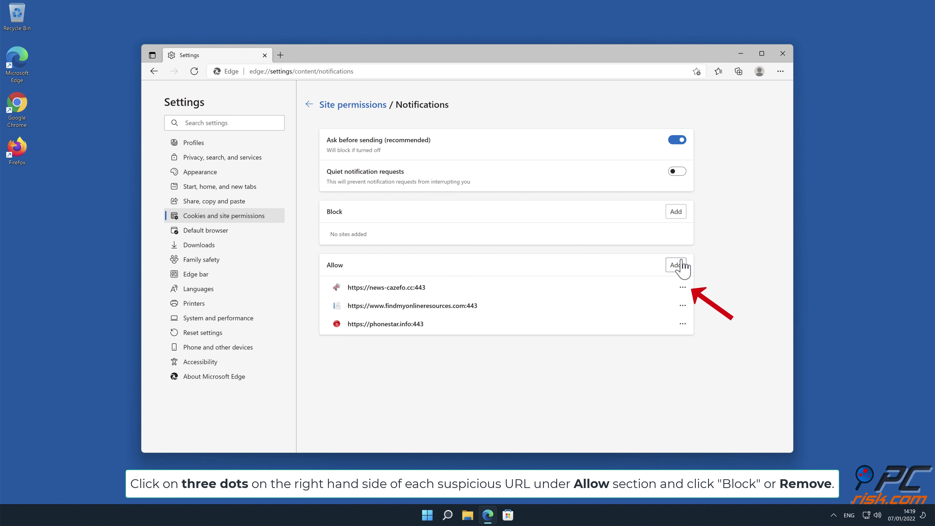
pyautogui.click(682, 288)
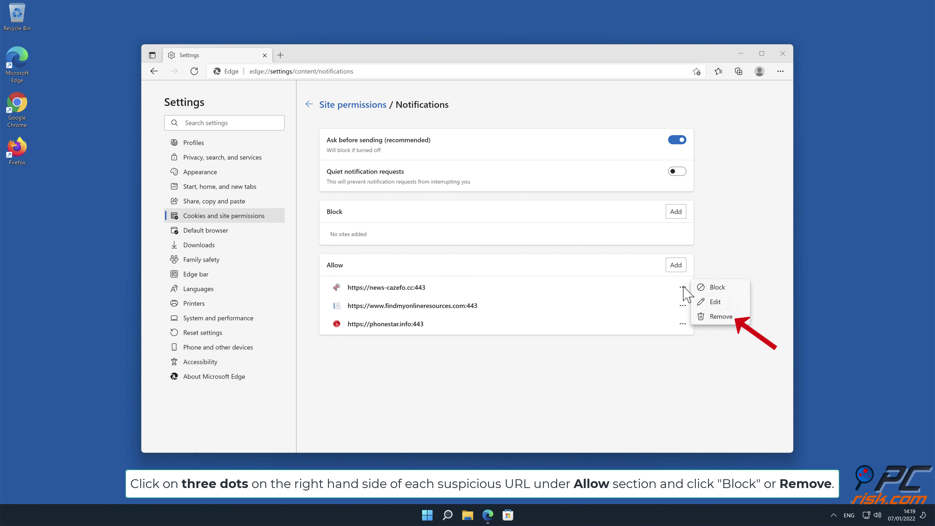
pyautogui.click(721, 316)
pyautogui.click(682, 288)
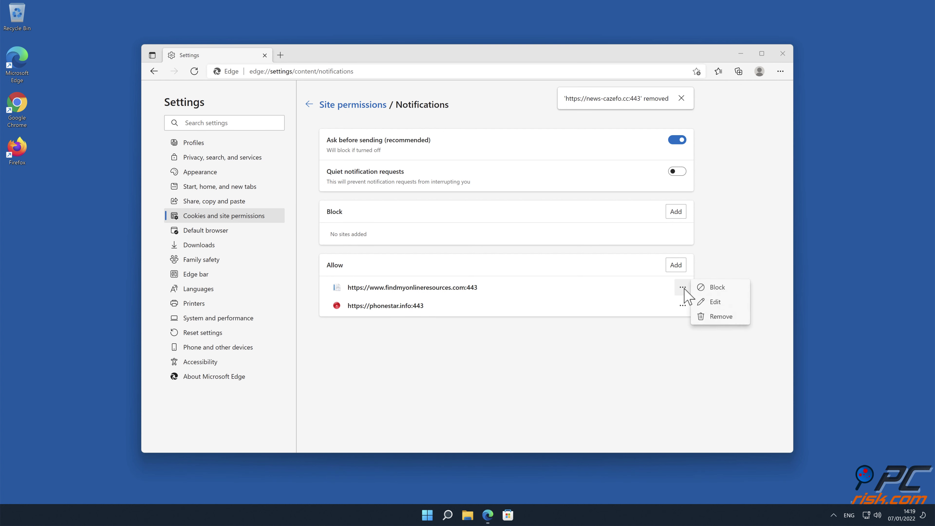
pyautogui.click(720, 317)
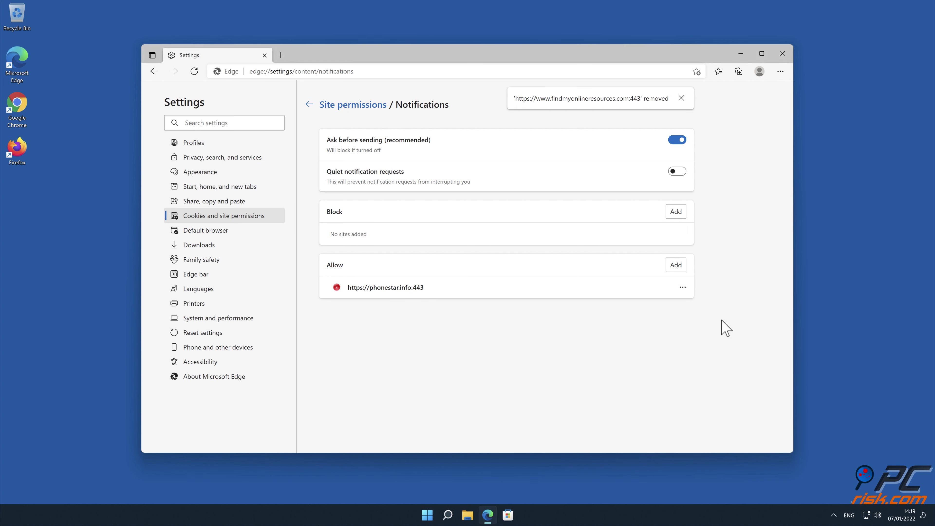
pyautogui.click(682, 288)
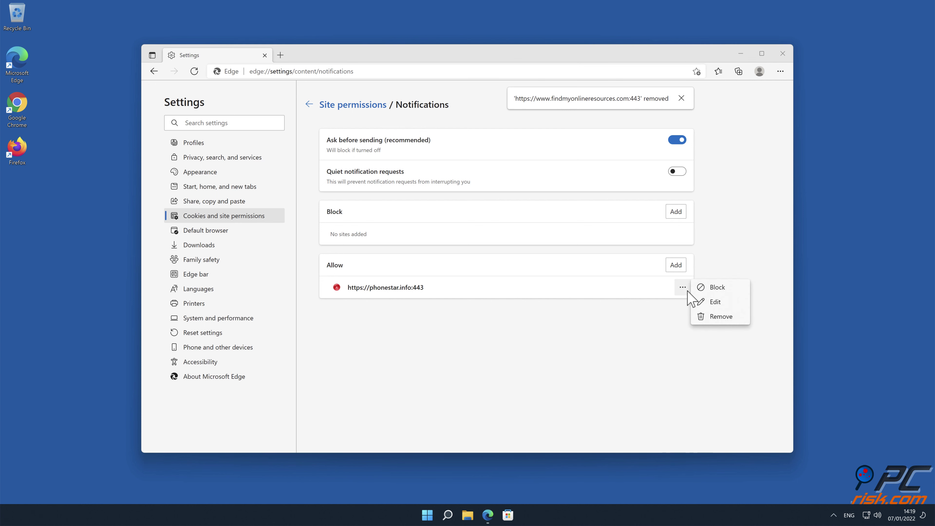
pyautogui.click(715, 316)
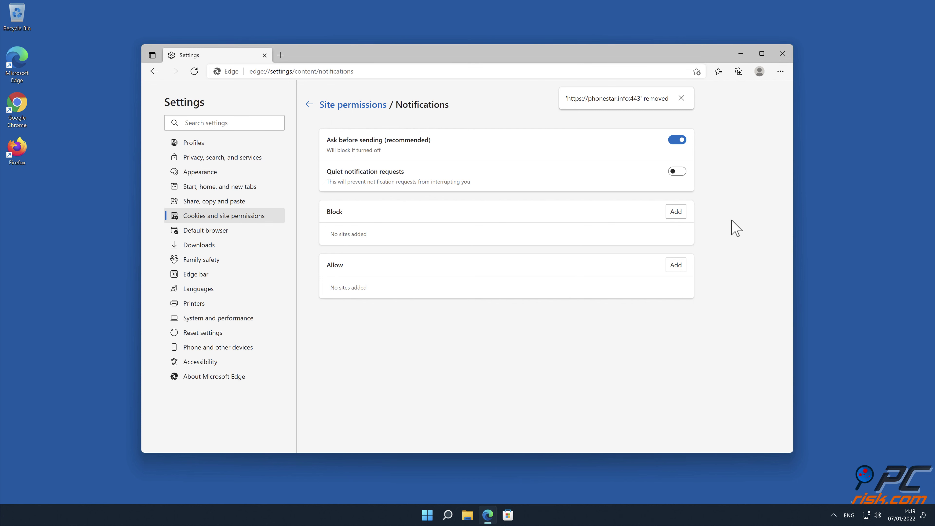
pyautogui.click(783, 53)
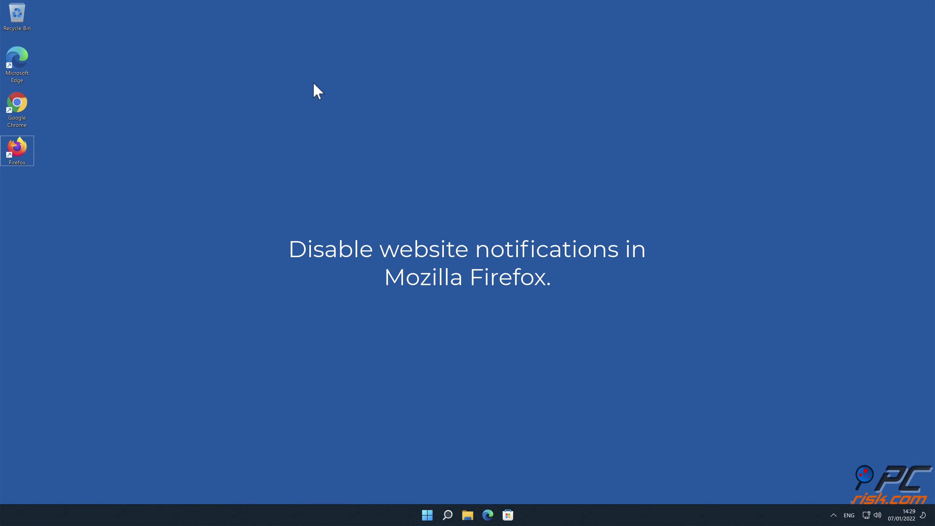
# Step: Open Firefox and display the notification permission settings from its Privacy & Security preferences
pyautogui.doubleClick(15, 153)
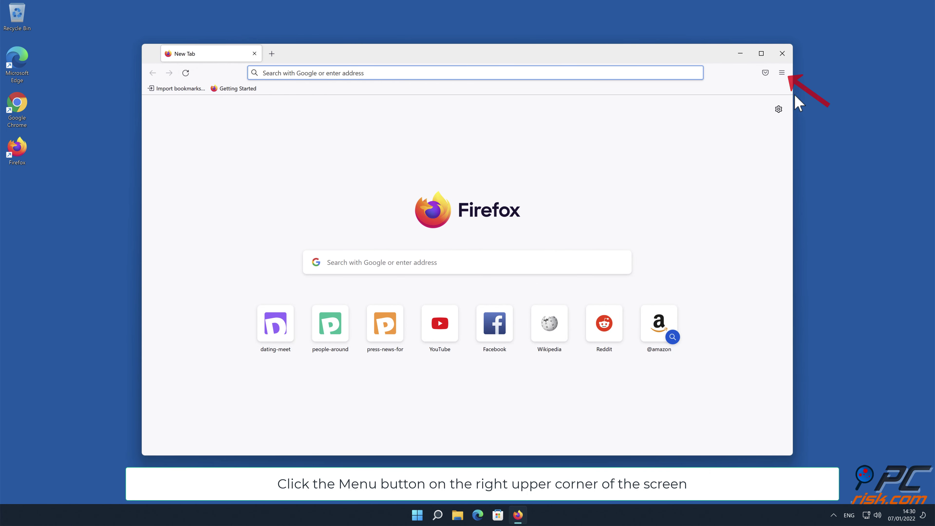
pyautogui.click(781, 73)
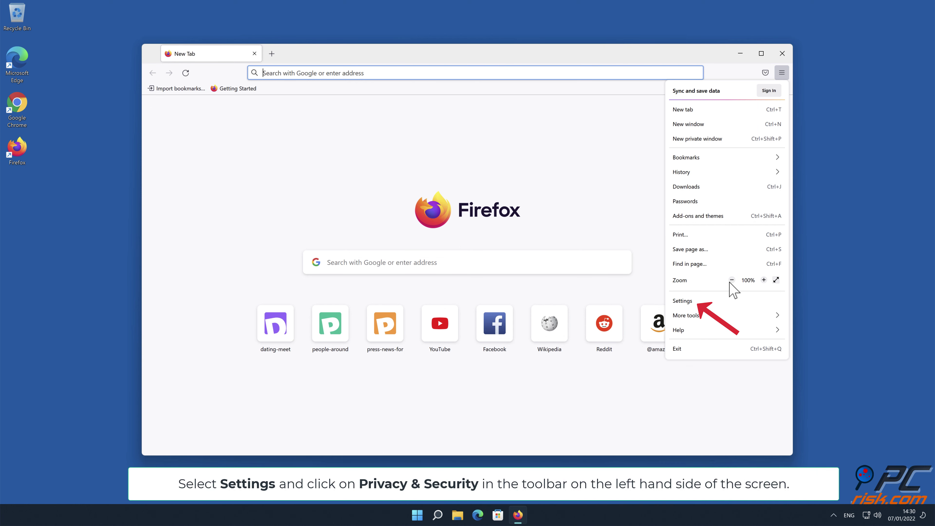
pyautogui.click(731, 305)
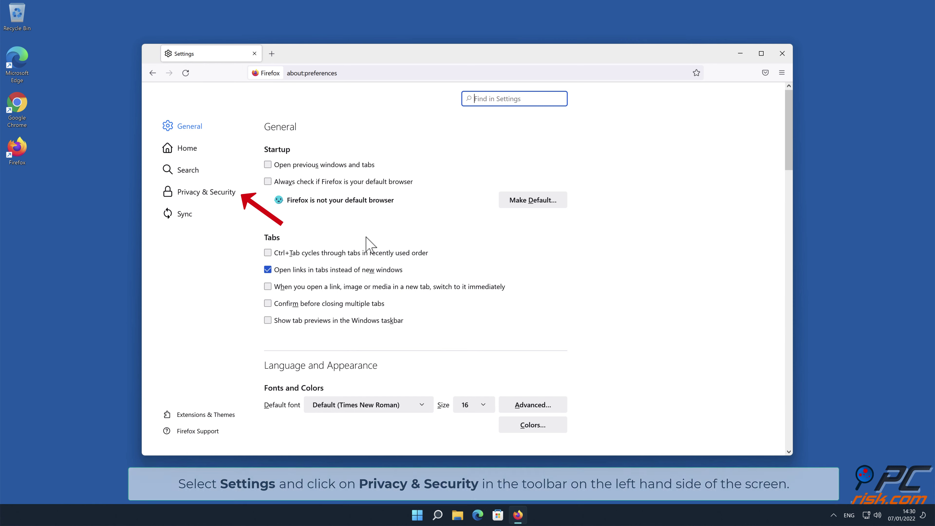
pyautogui.click(218, 191)
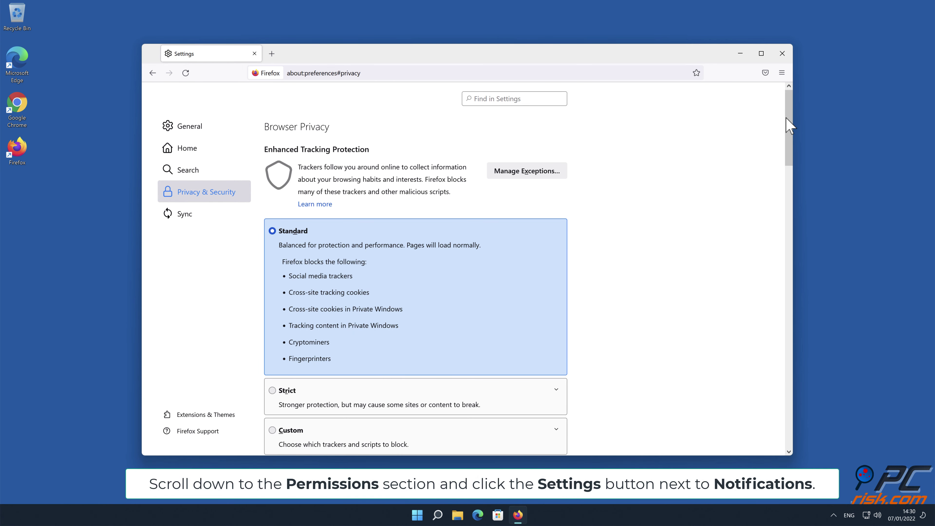
pyautogui.moveTo(787, 125); pyautogui.dragTo(791, 307)
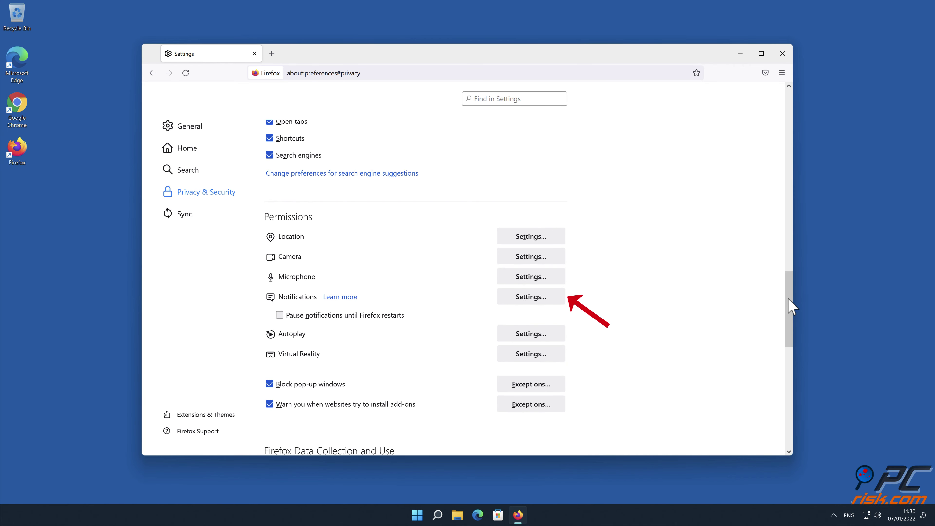
pyautogui.click(556, 298)
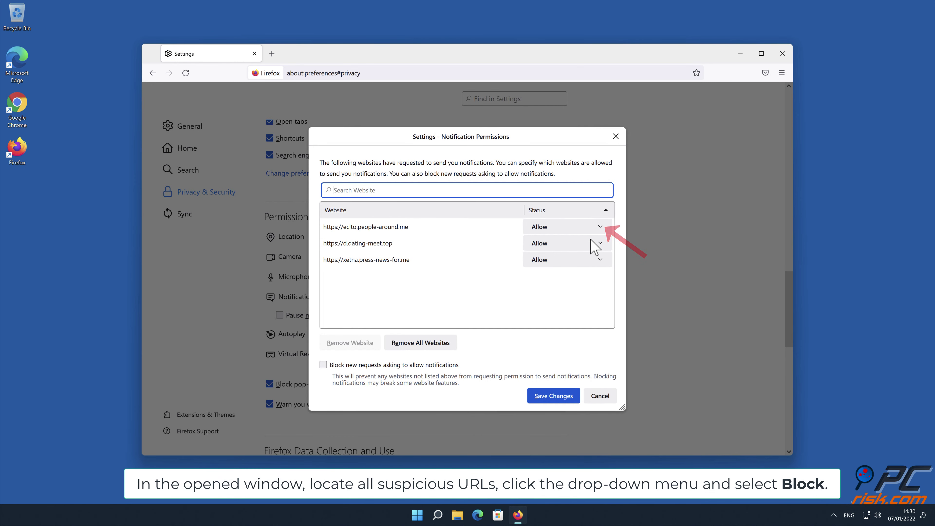
# Step: Set the notification status of eclto.people-around.me, d.dating-meet.top and xetna.press-news-for.me to Block, save the changes and close Firefox
pyautogui.click(600, 227)
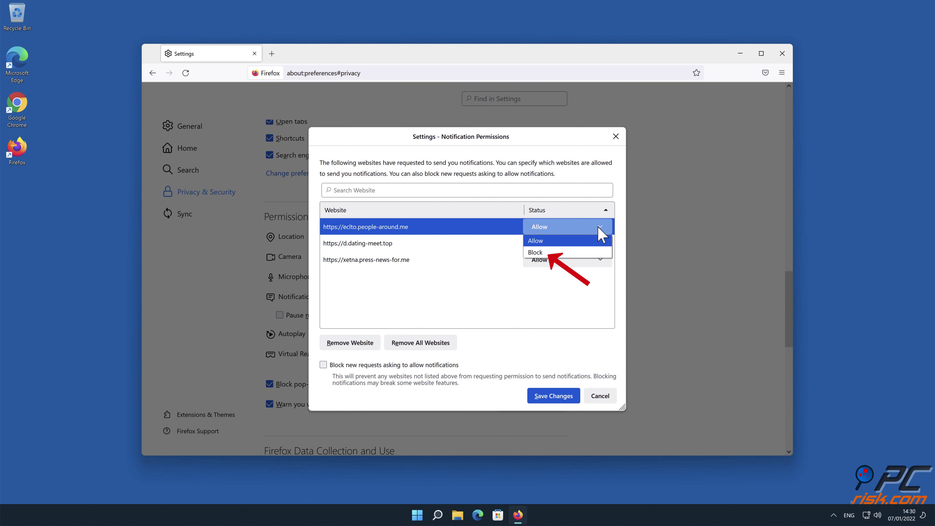
pyautogui.click(588, 252)
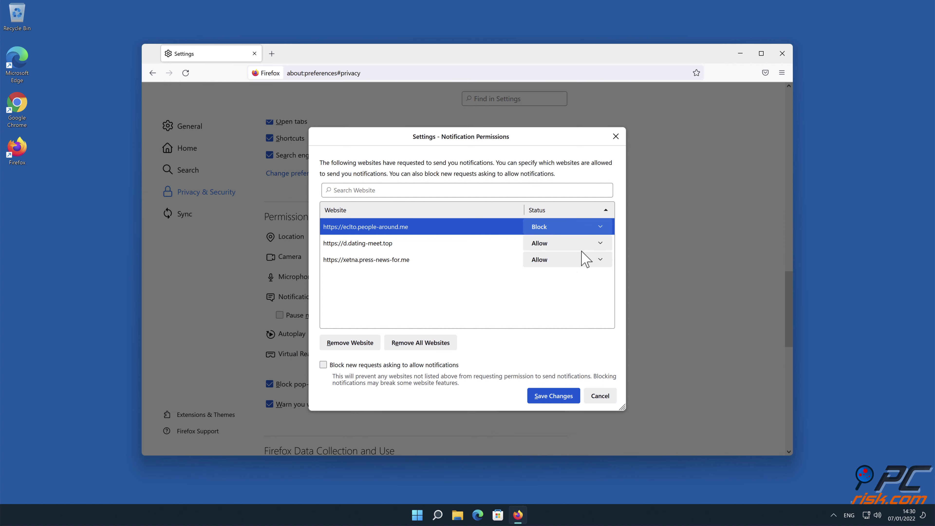
pyautogui.click(601, 244)
pyautogui.click(576, 268)
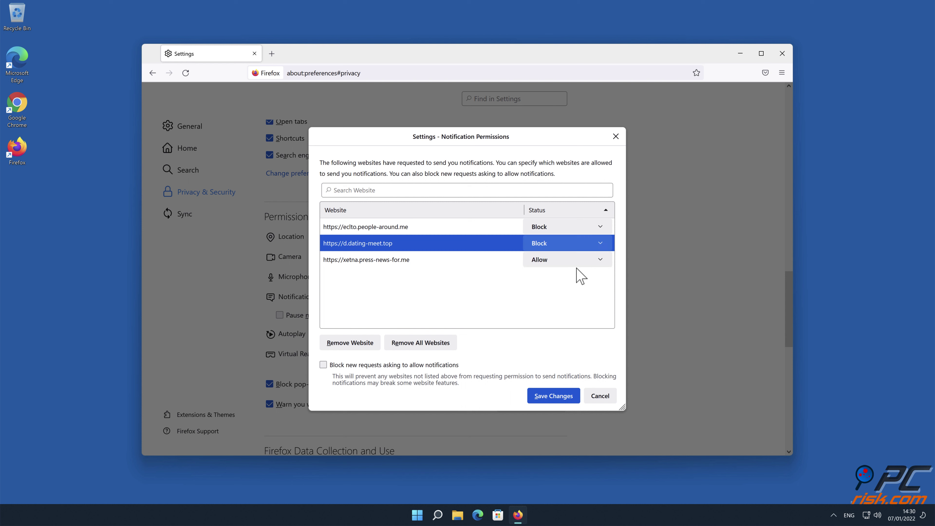
pyautogui.click(597, 260)
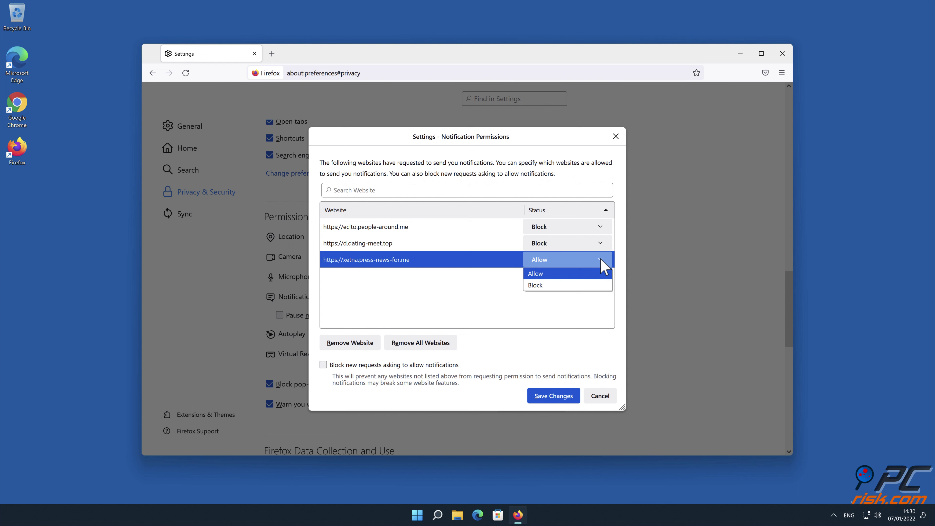
pyautogui.click(588, 286)
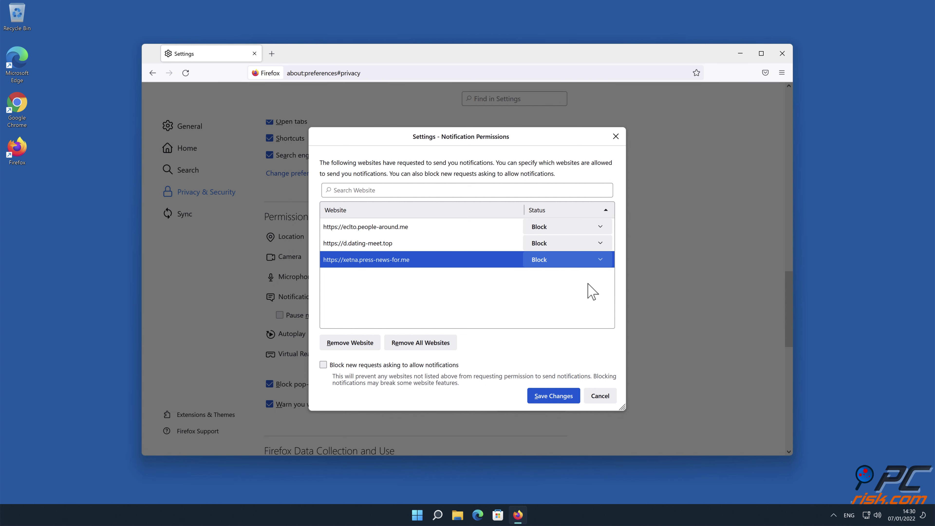
pyautogui.click(557, 395)
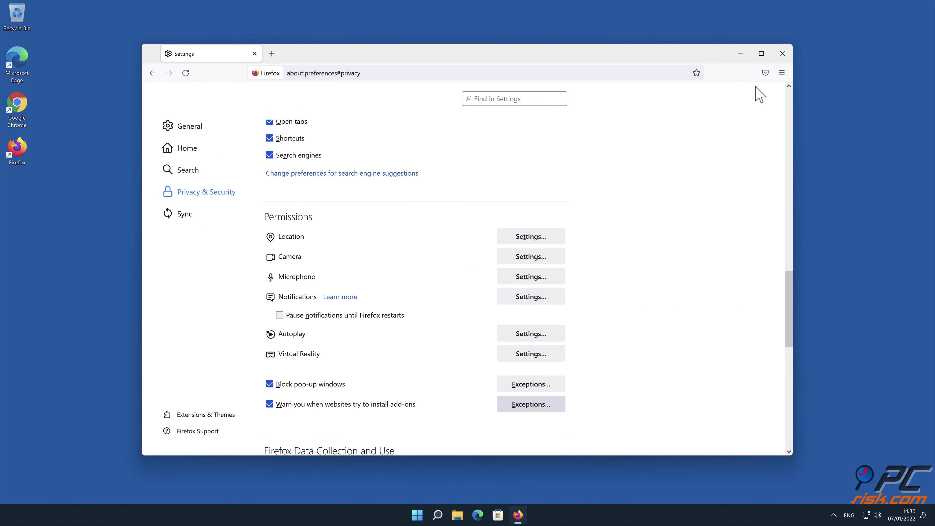
pyautogui.click(782, 53)
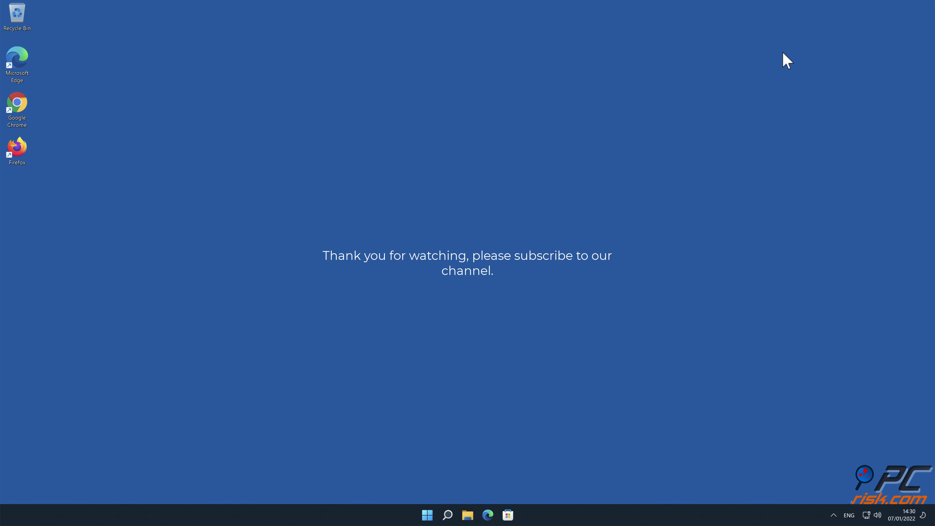